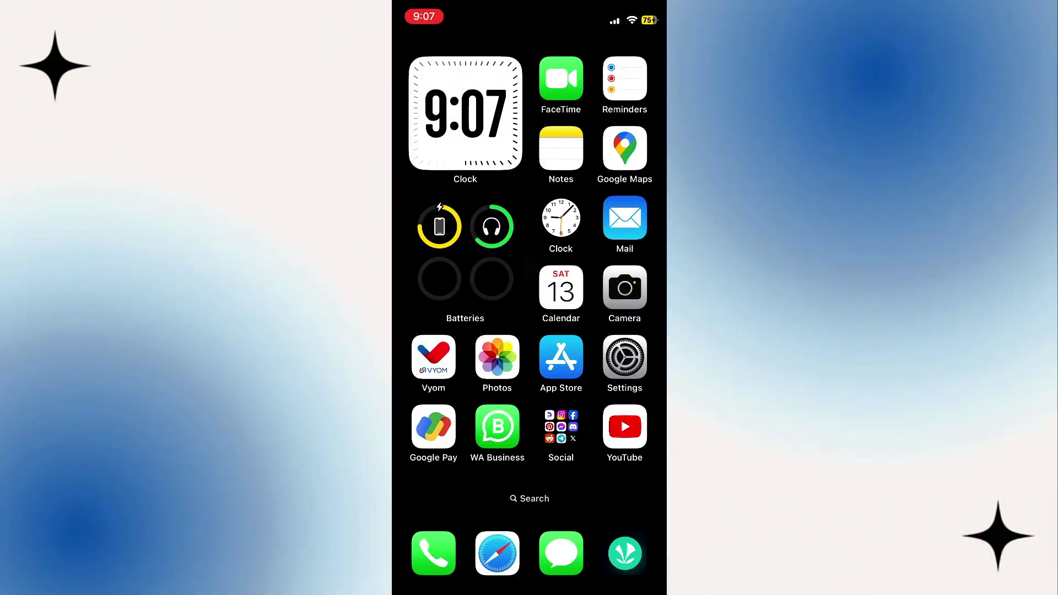
scroll(529, 297, "right", 3)
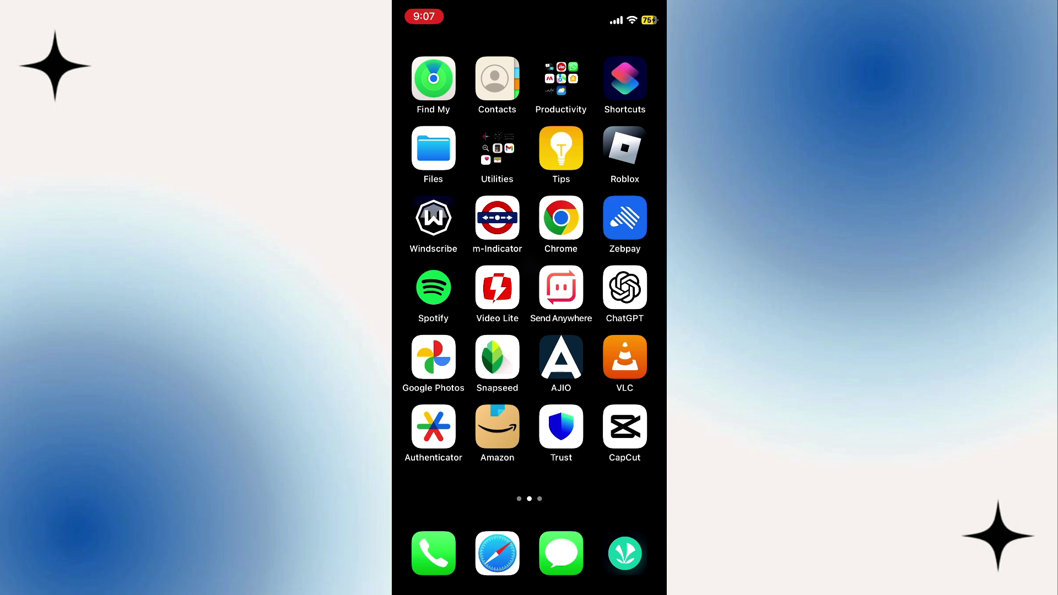
Launch Roblox and go to the More page of extra options
left_click(624, 149)
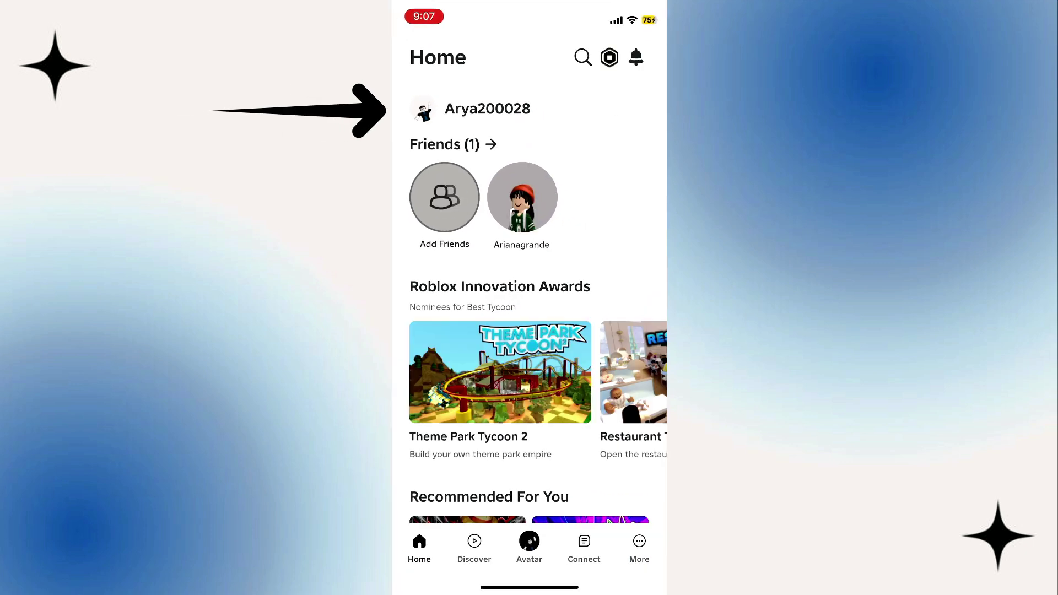
left_click(640, 546)
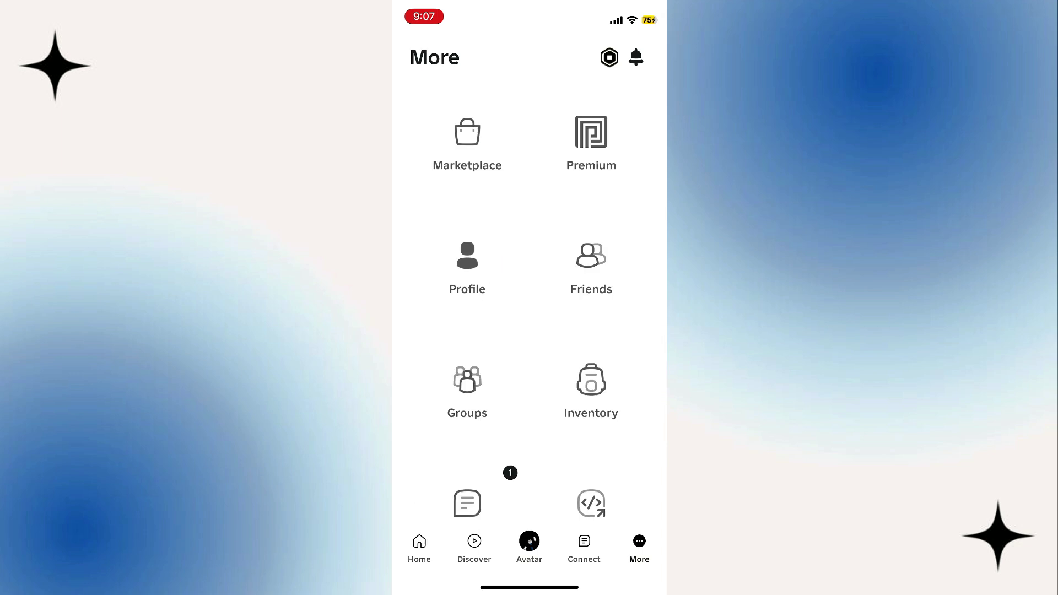
scroll(529, 315, "down", 5)
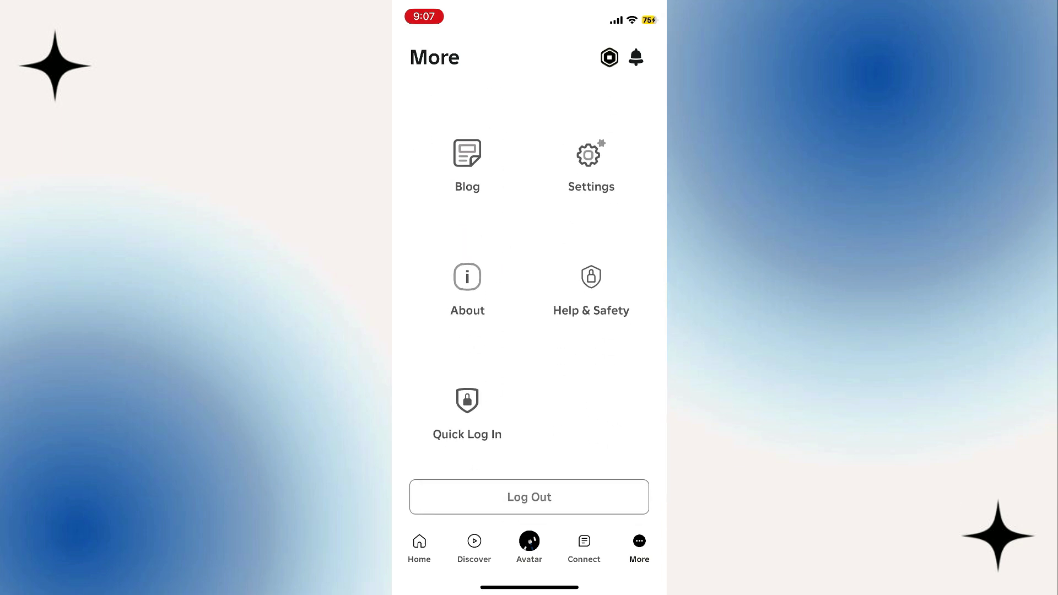
Go through Help & Safety to the Violations & Appeals page
left_click(591, 289)
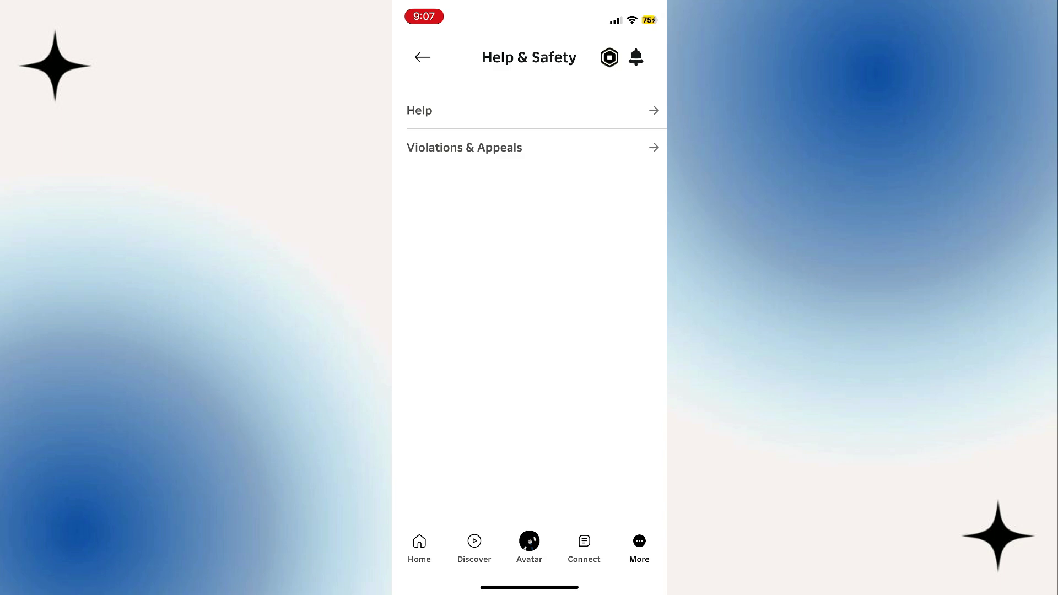
left_click(529, 147)
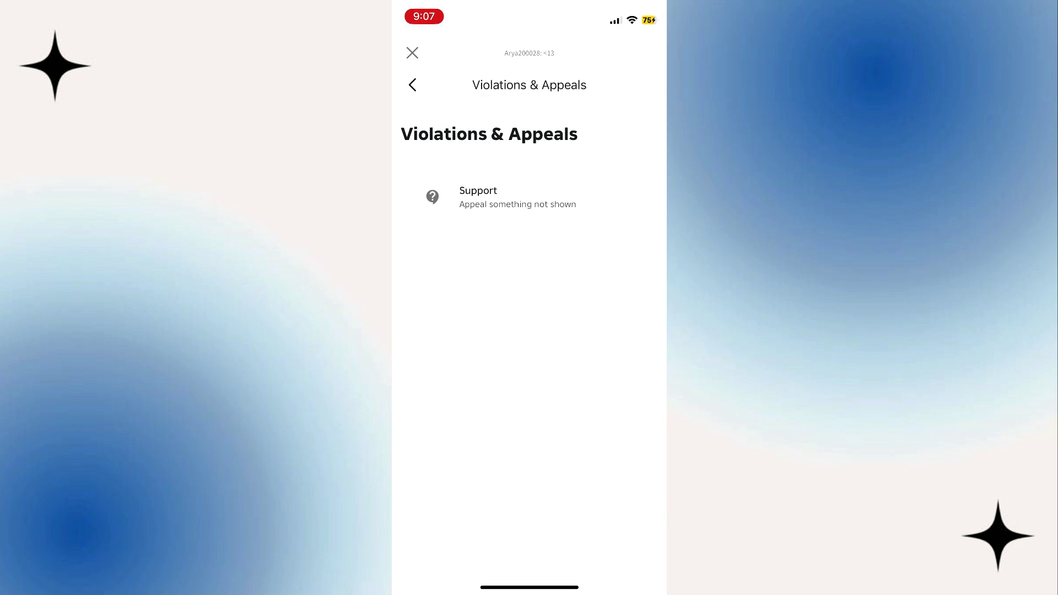
scroll(528, 298, "down", 2)
scroll(529, 297, "up", 3)
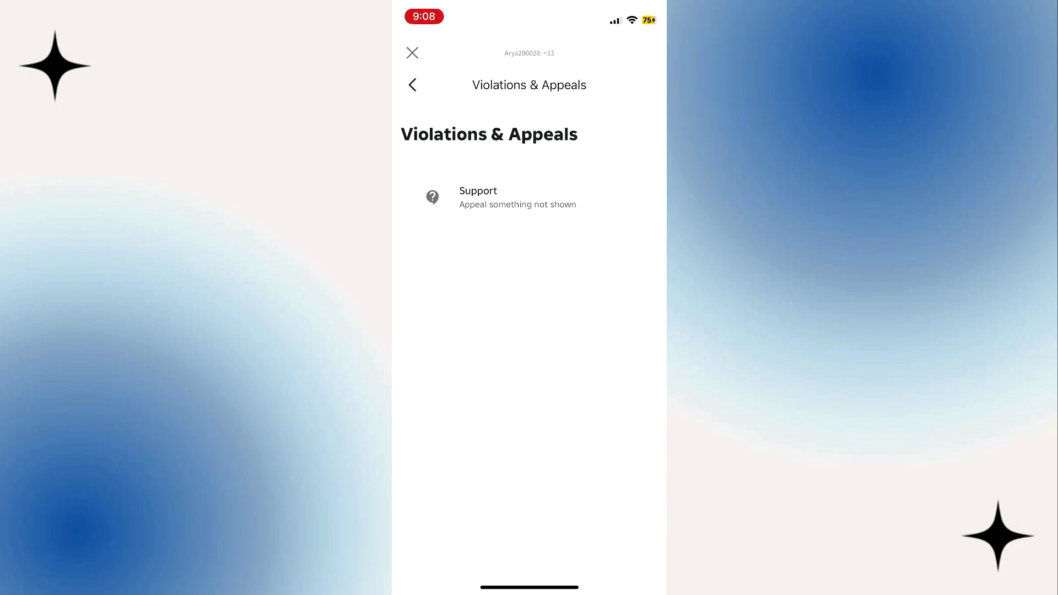
Open the Support Contact Us form, try Amazon Device, then reset the device to Please Select..
left_click(496, 197)
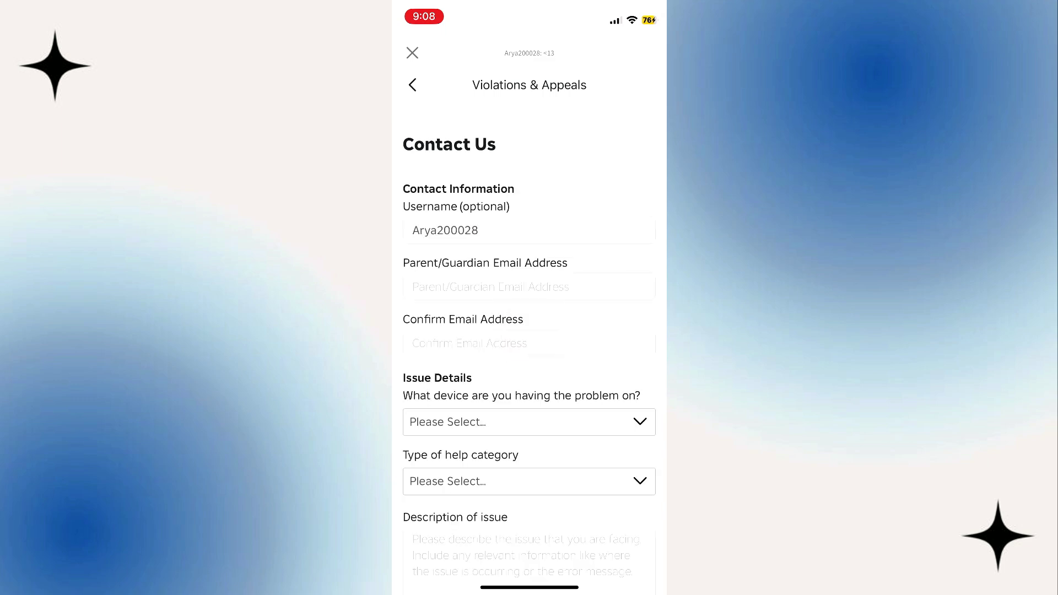
scroll(529, 331, "down", 3)
scroll(529, 331, "up", 3)
scroll(529, 331, "down", 3)
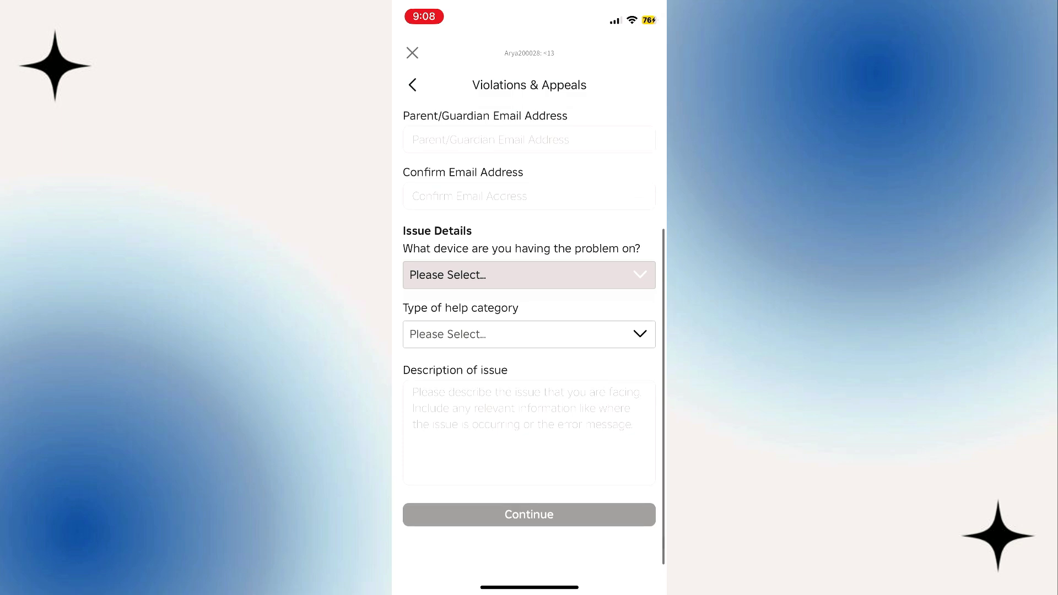
left_click(529, 296)
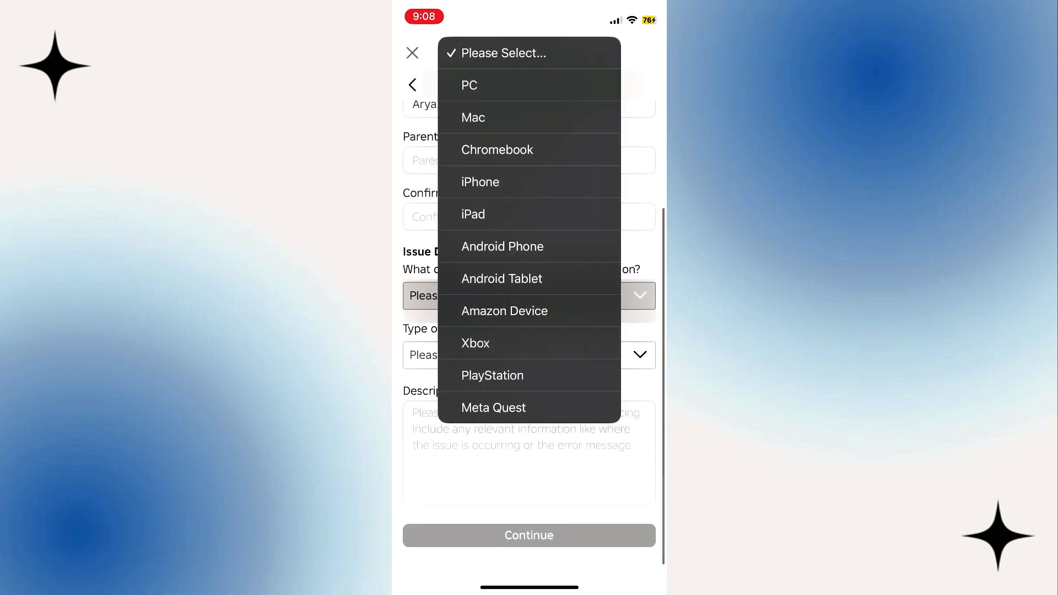
left_click(505, 311)
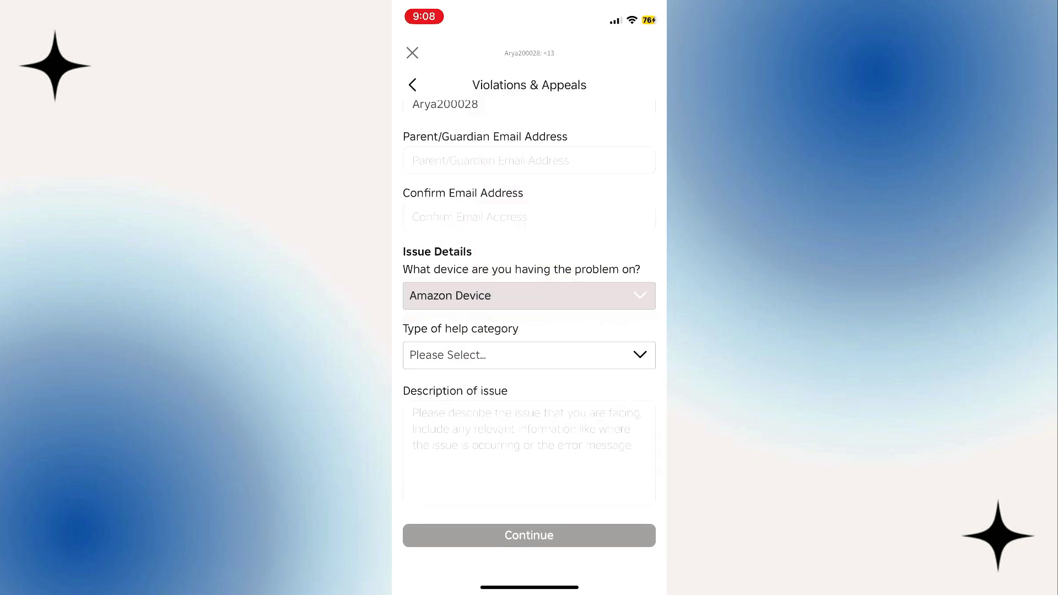
left_click(529, 295)
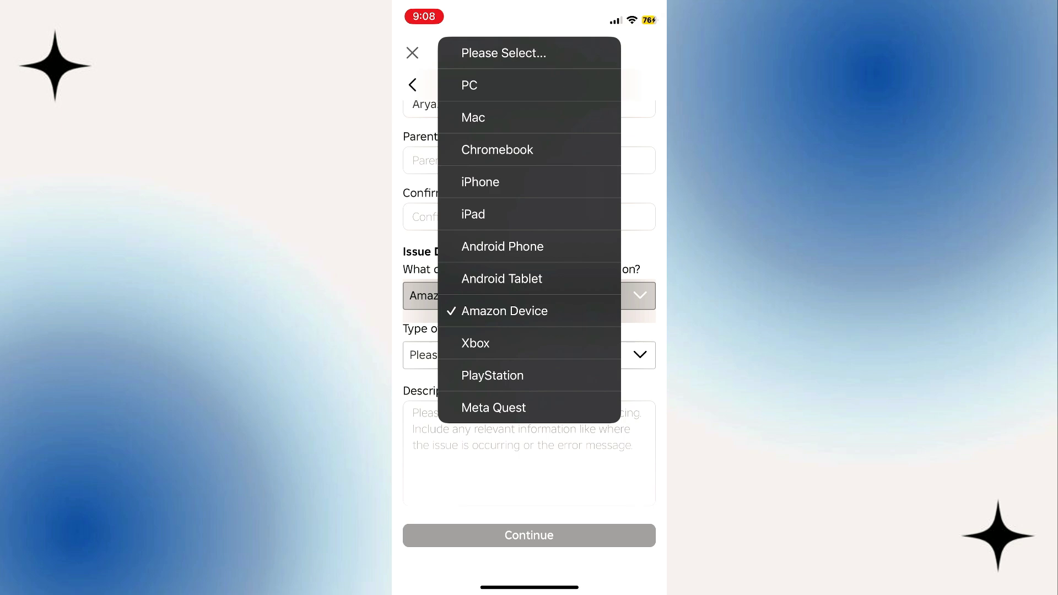
left_click(503, 53)
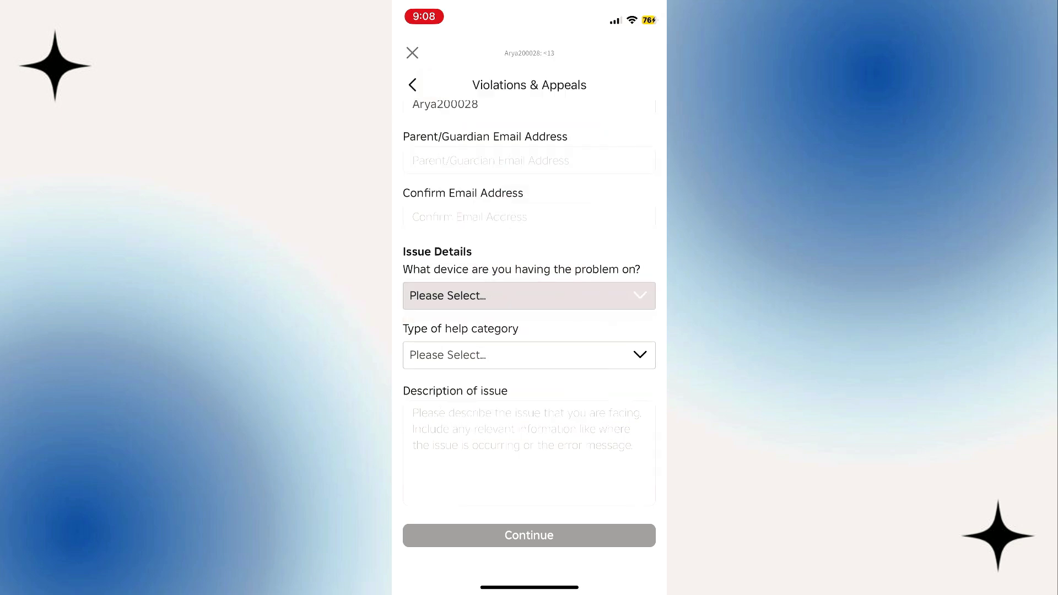